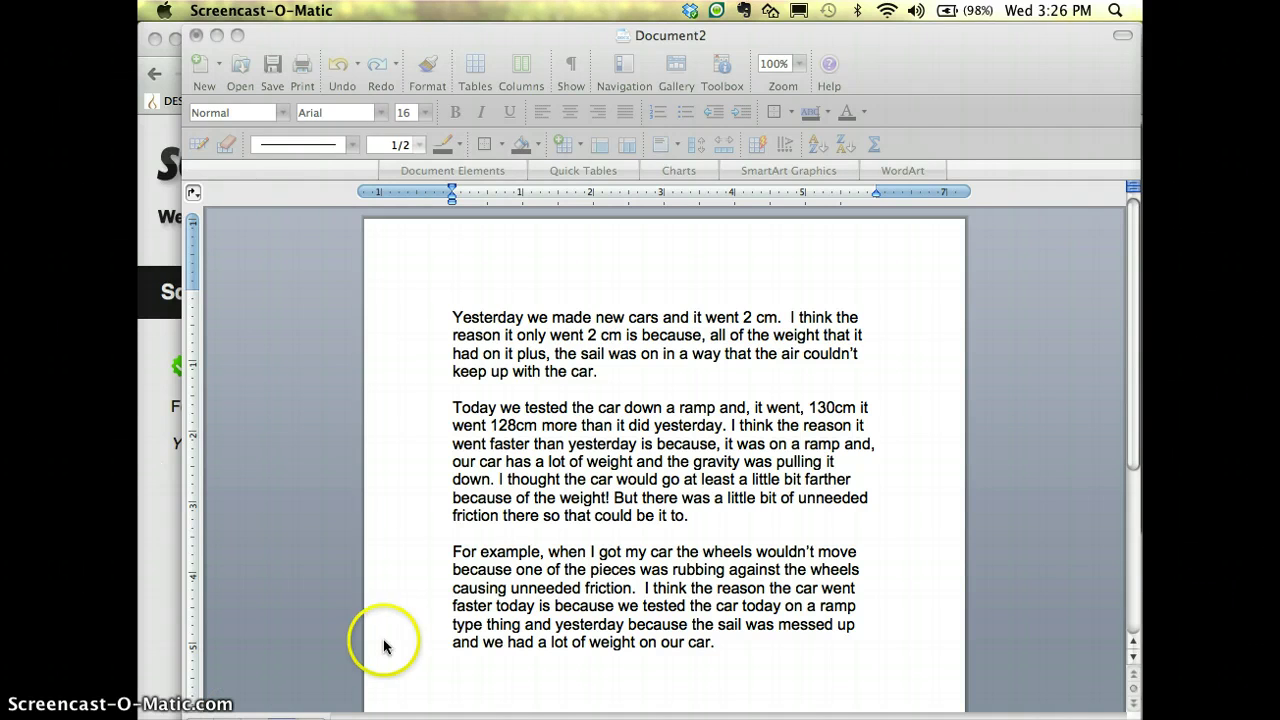
Activate the Document2 toy car ramp reflection so it is ready for editing.
left_click(392, 645)
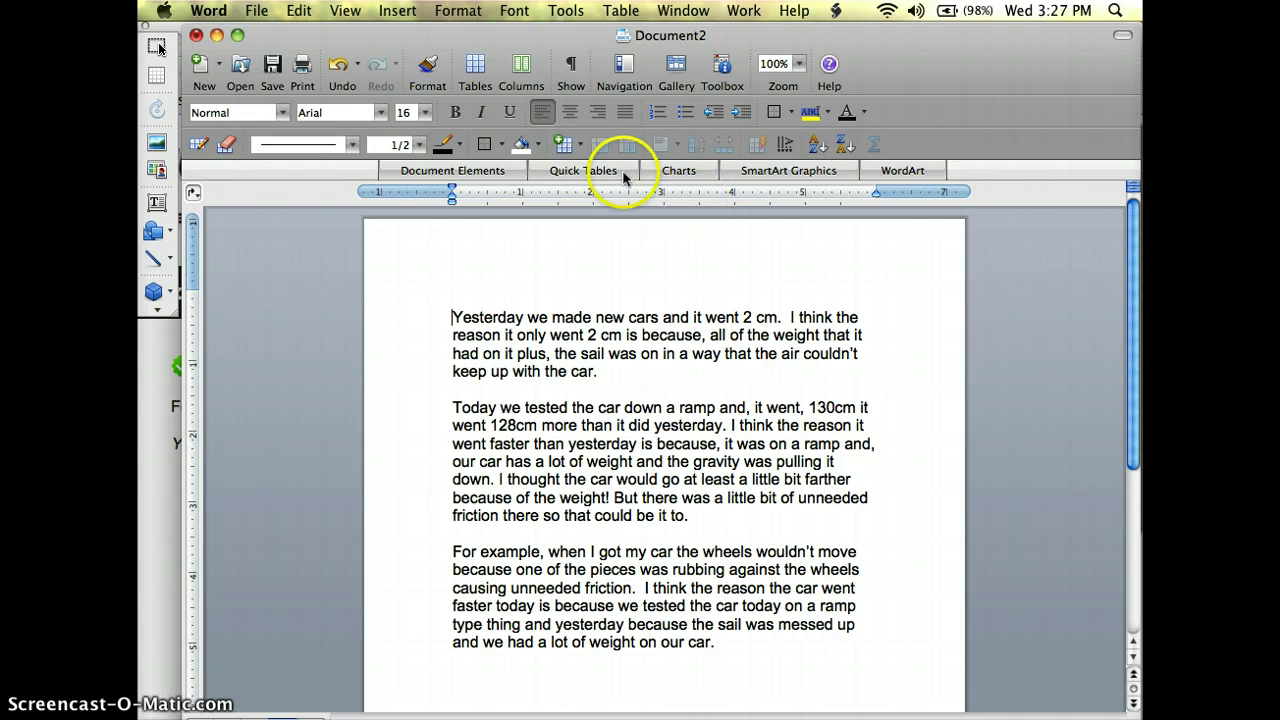
Turn on 'Track changes while editing' in the Highlight Changes settings.
left_click(578, 12)
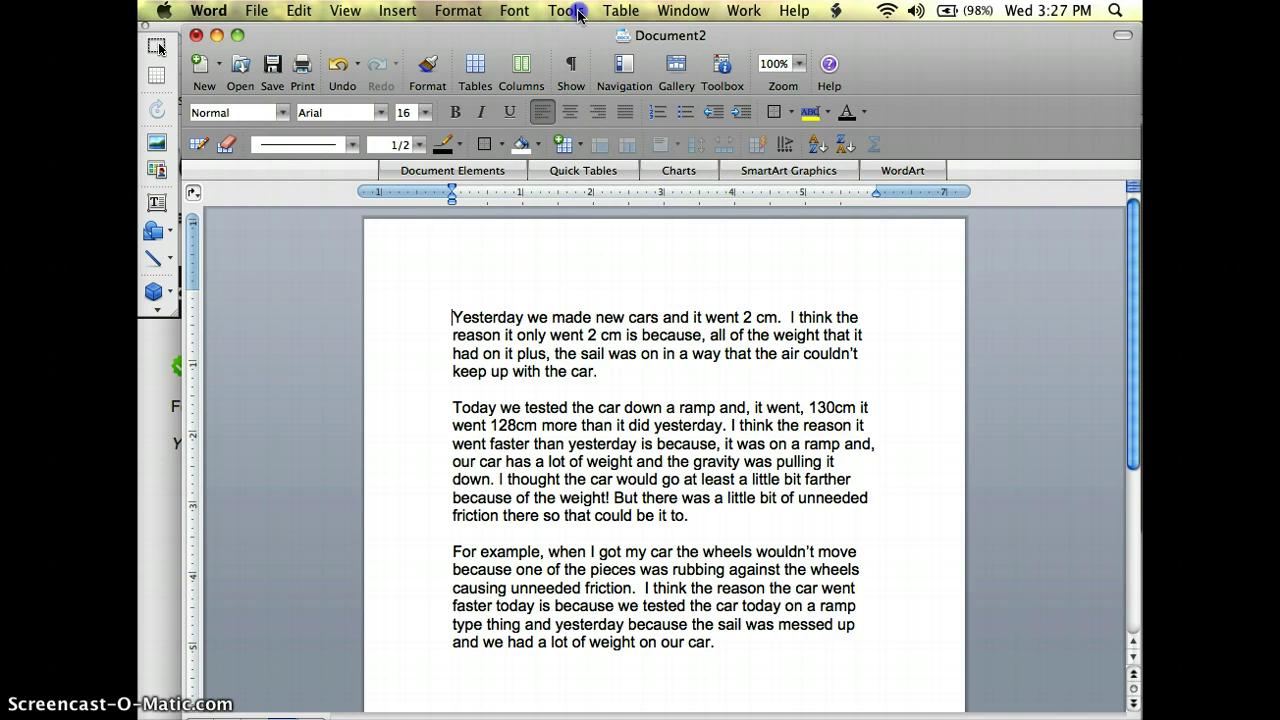
mouse_move(582, 208)
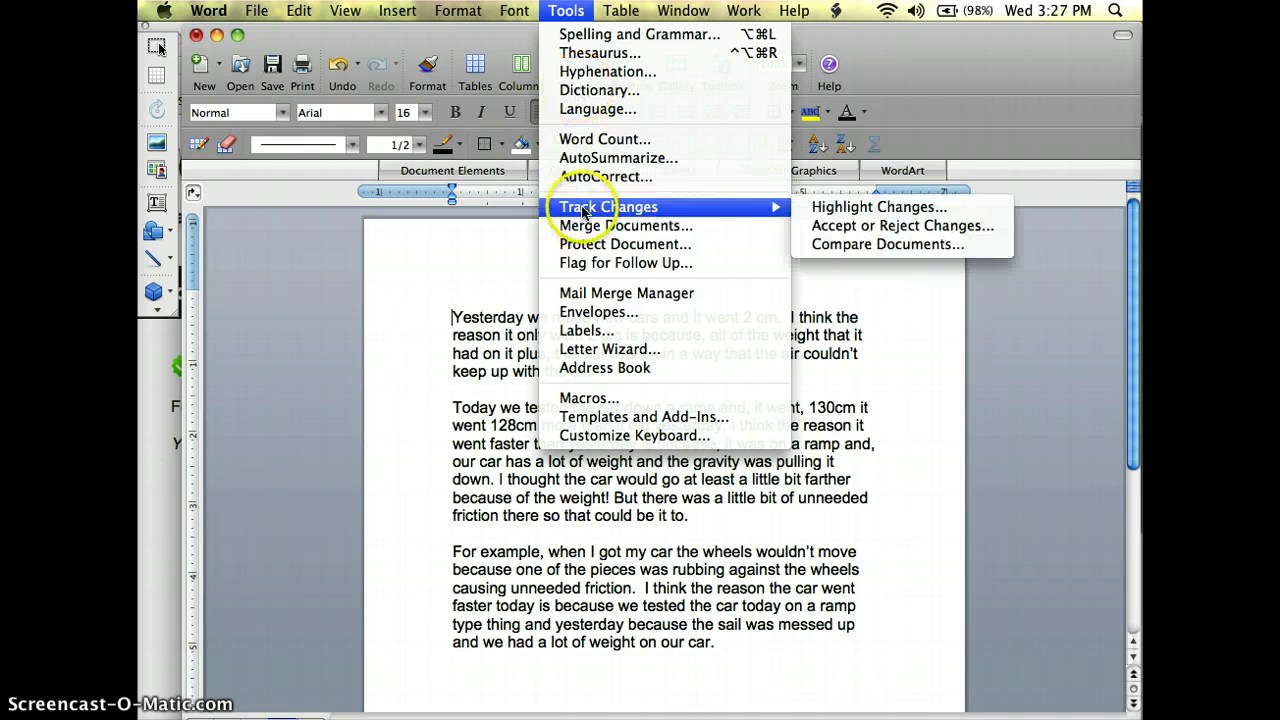
left_click(812, 208)
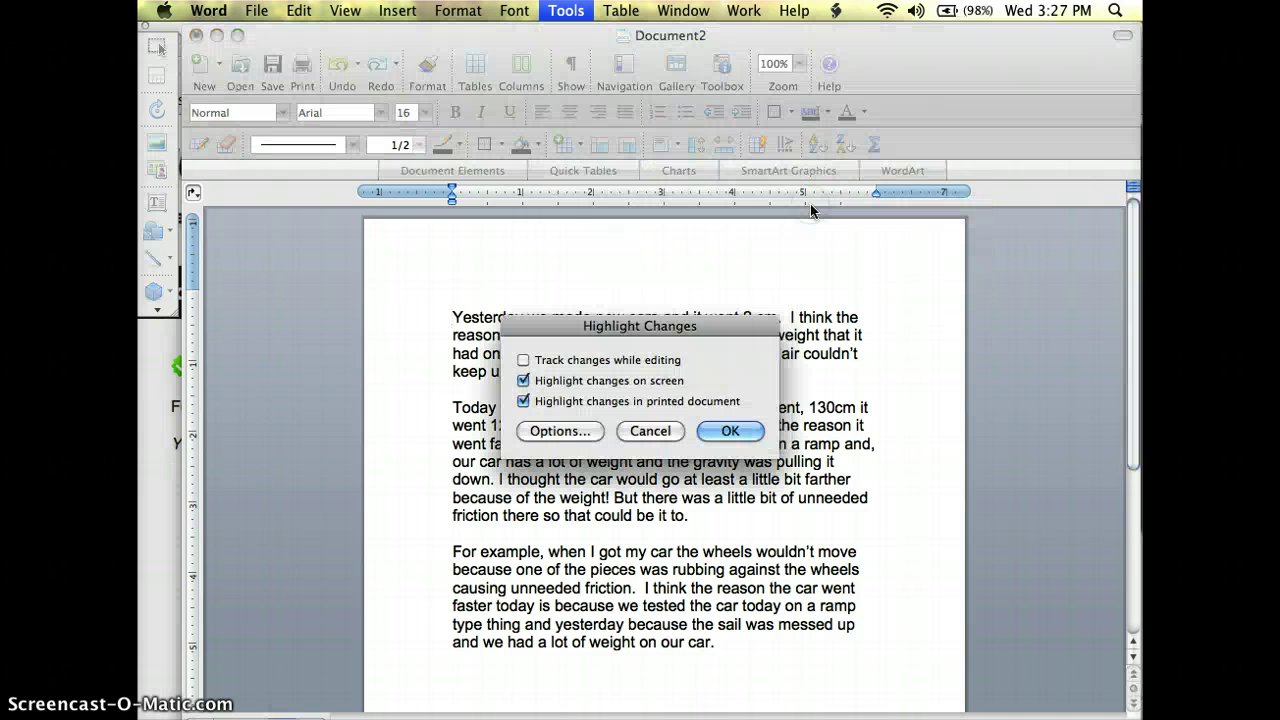
left_click(523, 360)
left_click(740, 432)
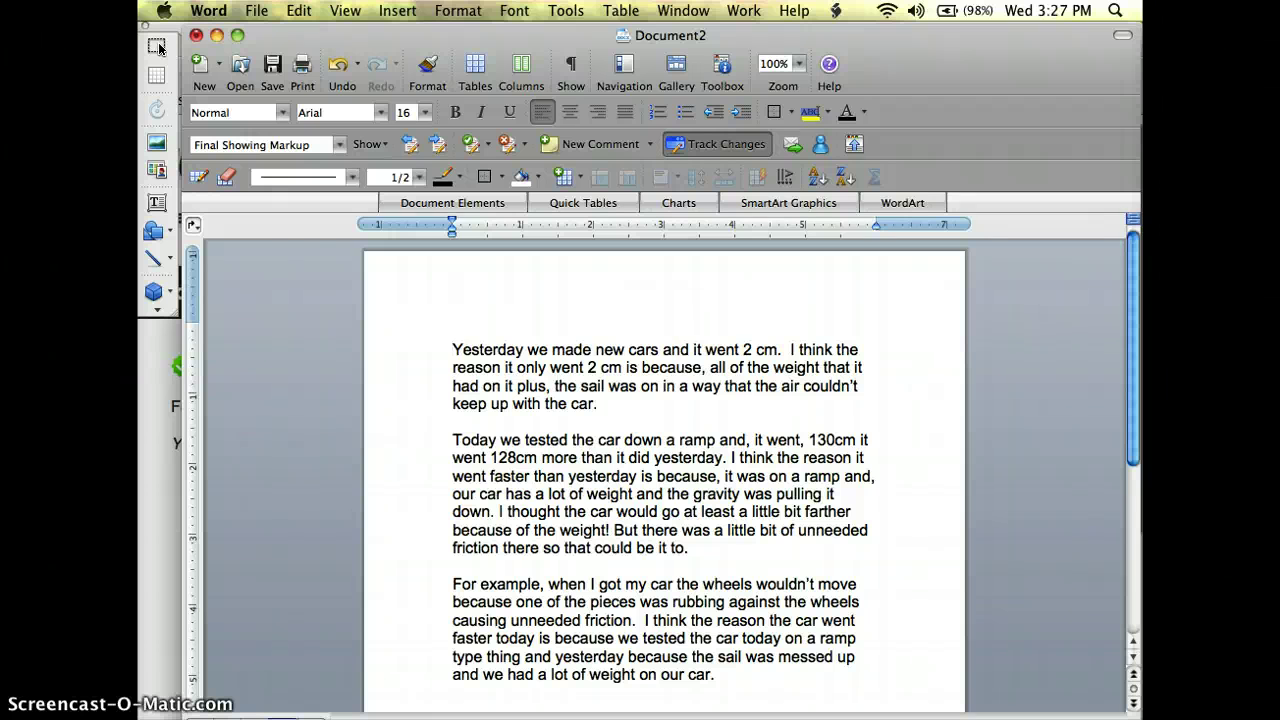
In the first paragraph, delete the commas after 'because' and 'plus' and add one after 'had on it'.
left_click(600, 360)
left_click(705, 367)
key("BackSpace")
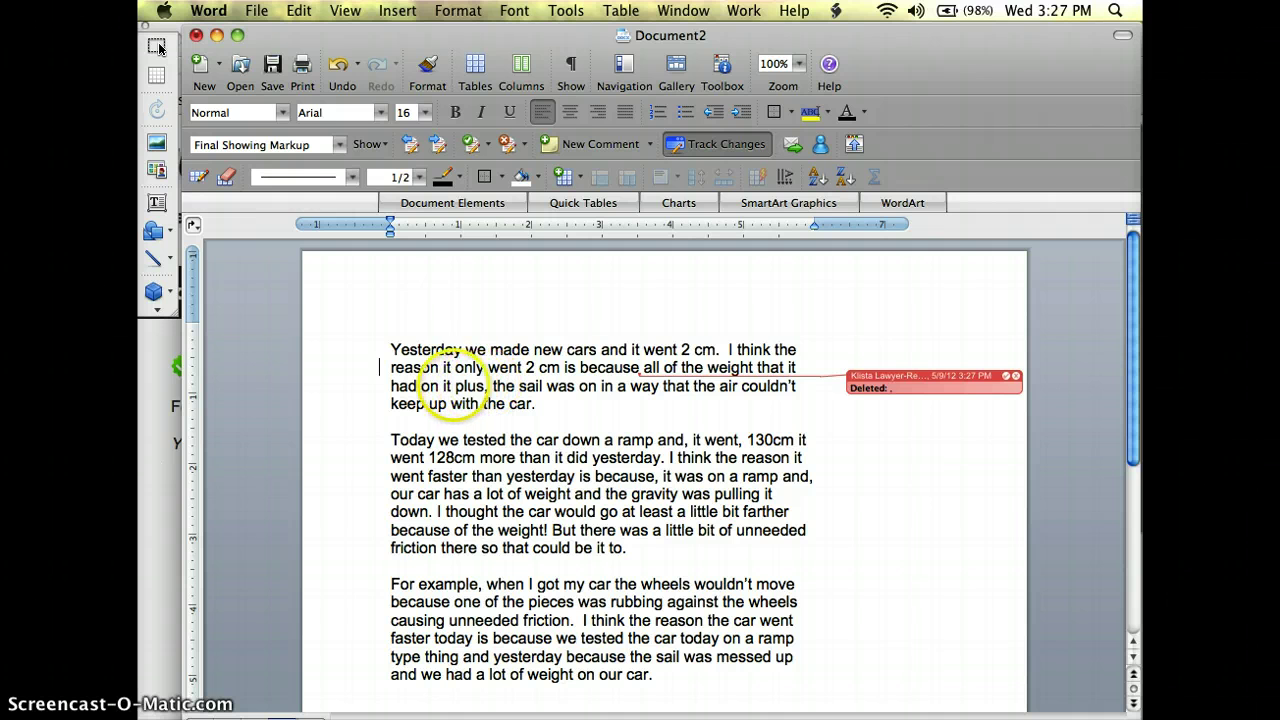
left_click(453, 386)
type(",")
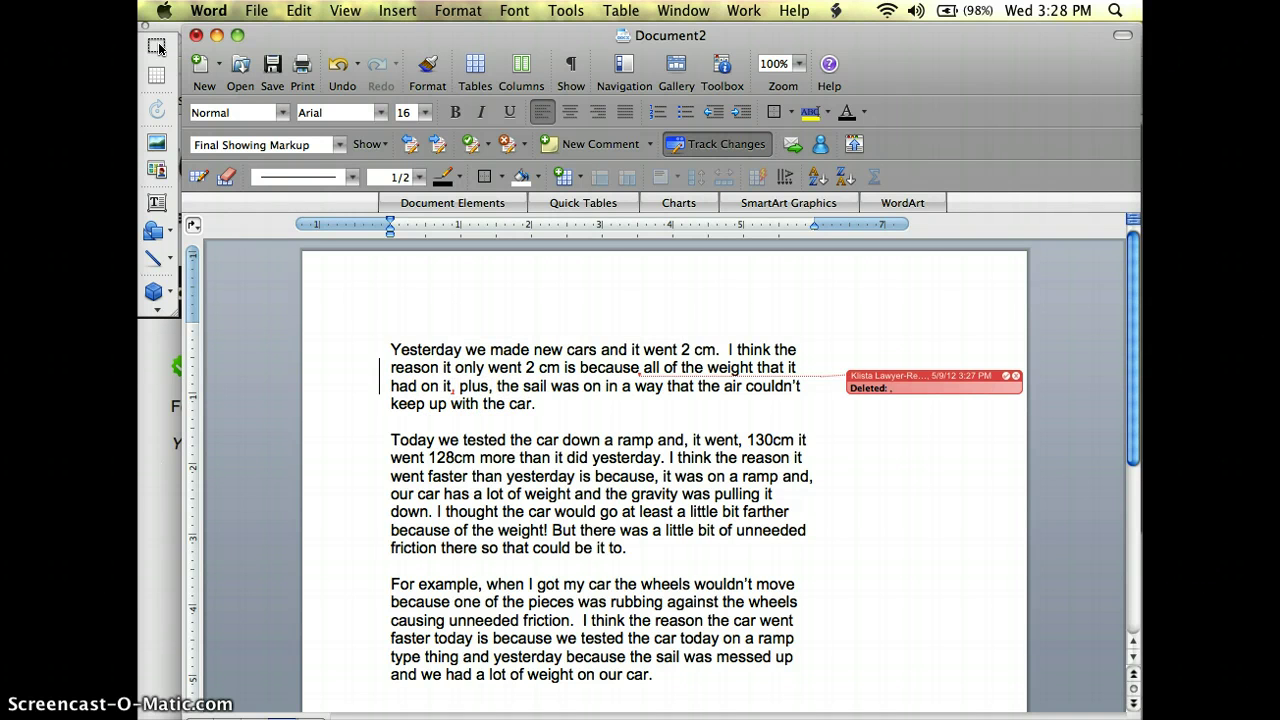
key("BackSpace")
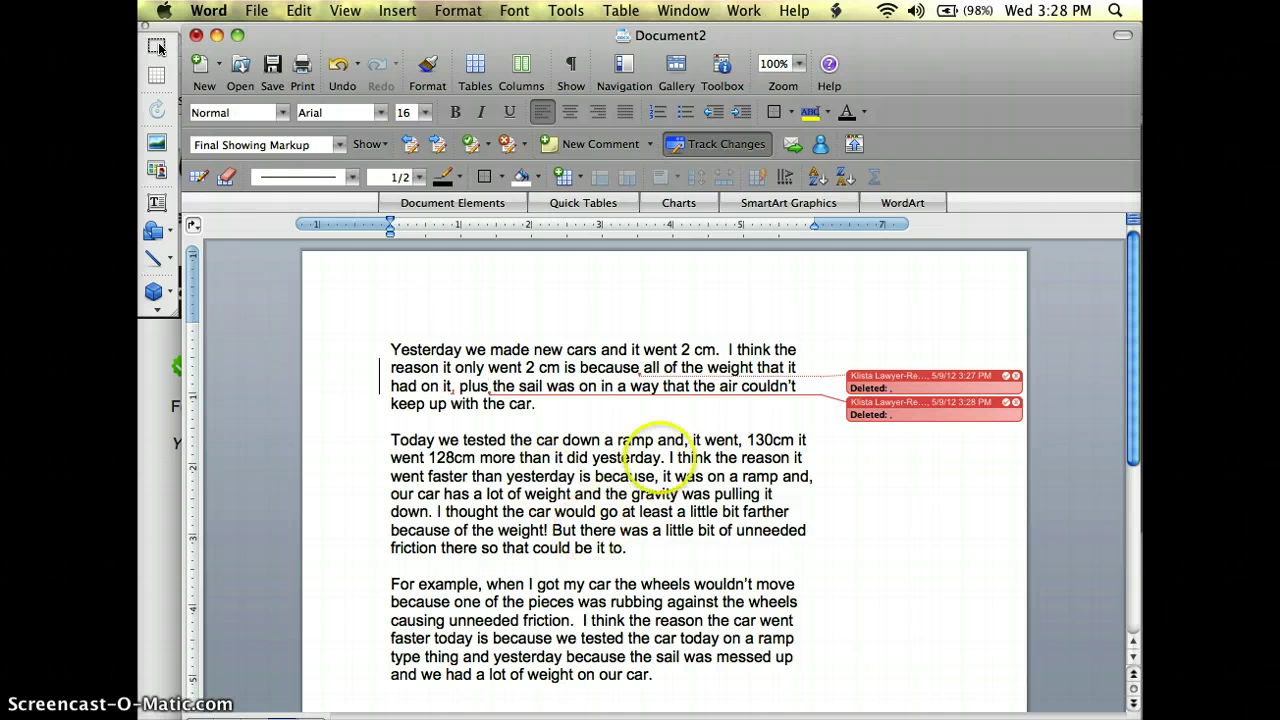
In the second paragraph, move the comma to after 'ramp' and remove the comma after 'went'.
left_click(688, 440)
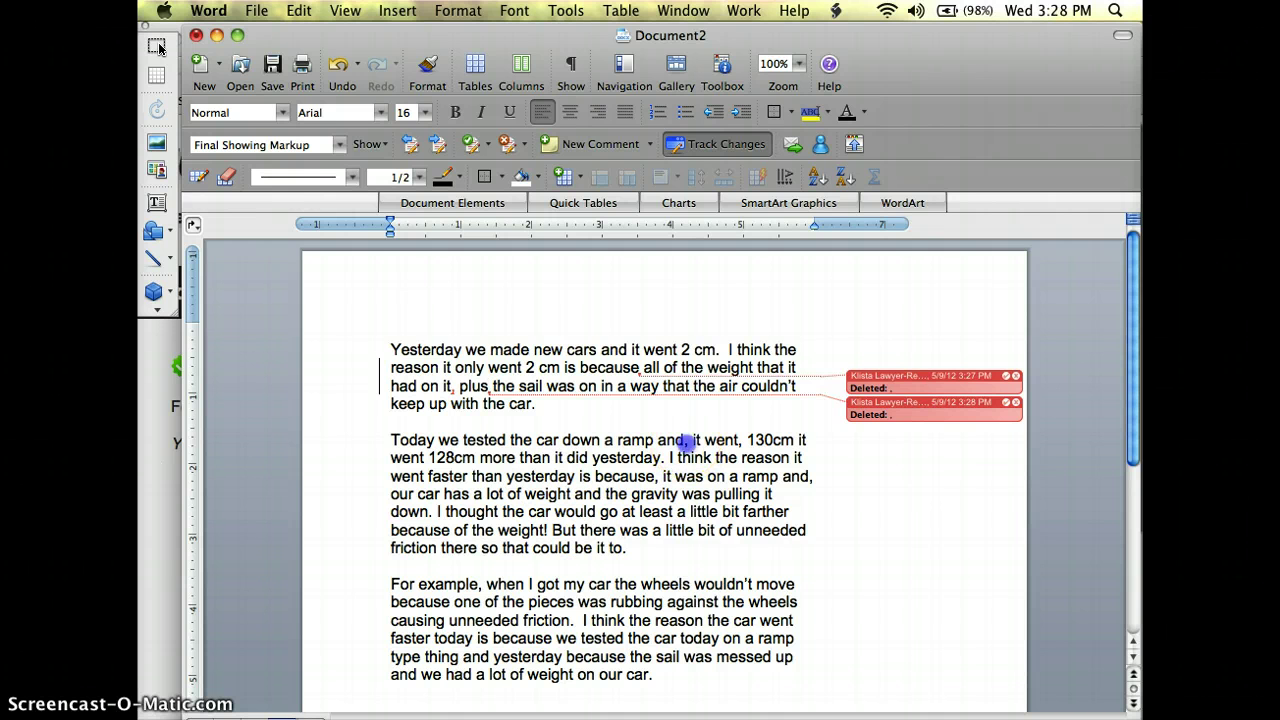
key("BackSpace")
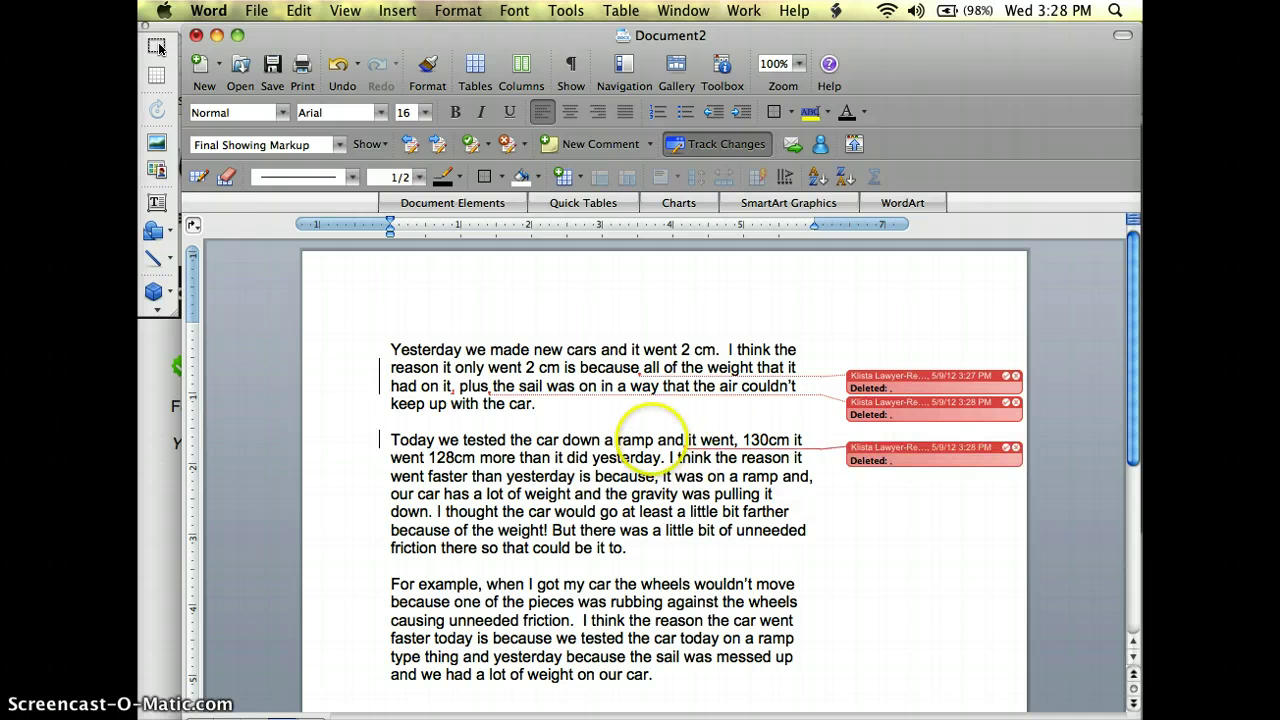
type(",")
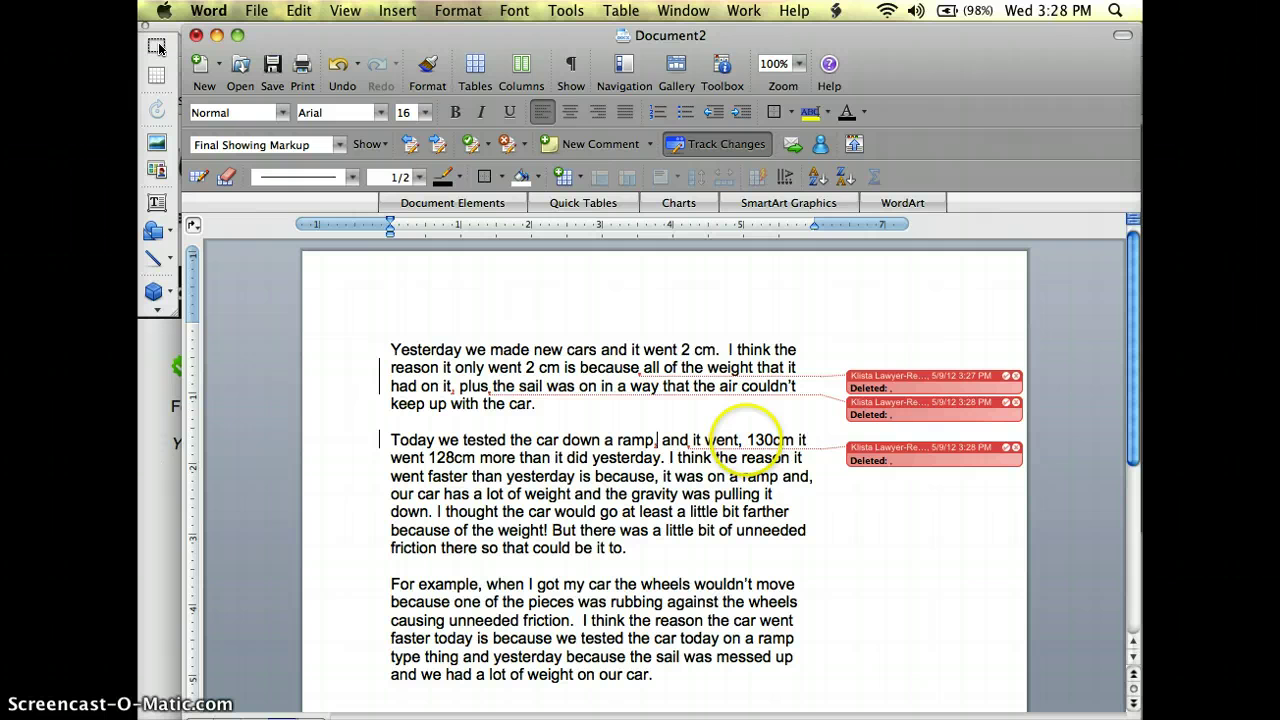
left_click(745, 440)
key("BackSpace")
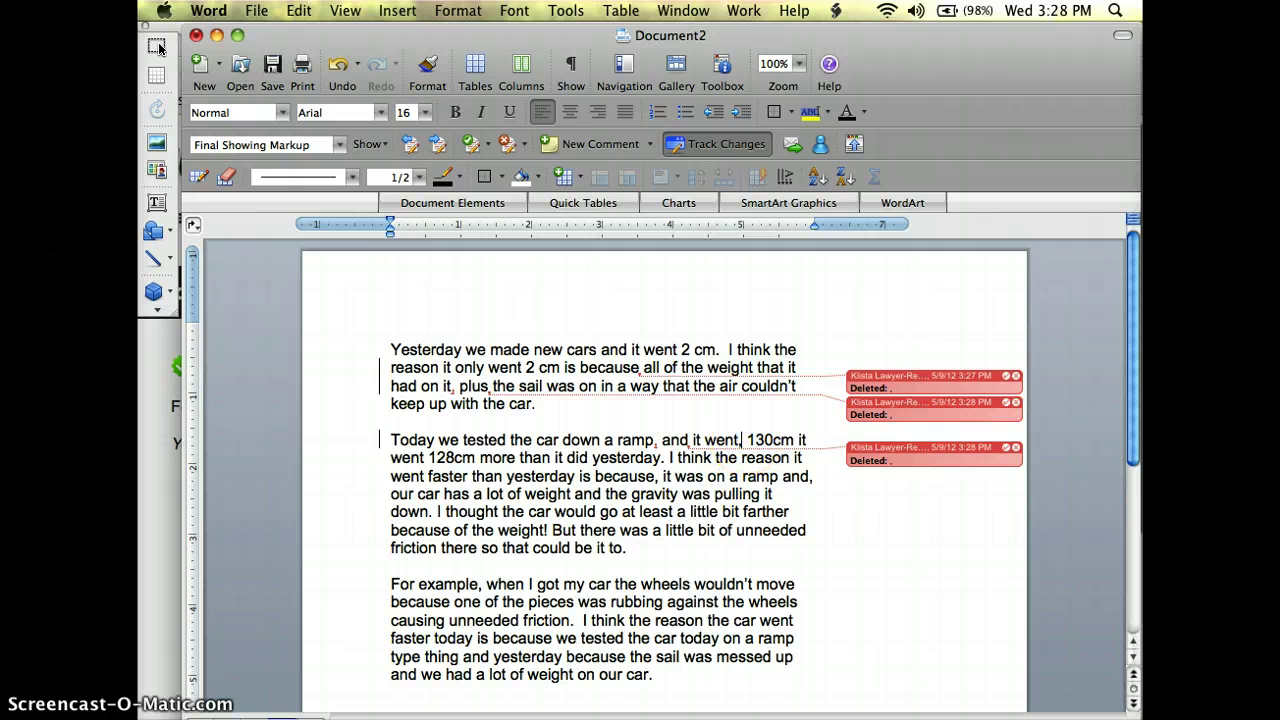
key("BackSpace")
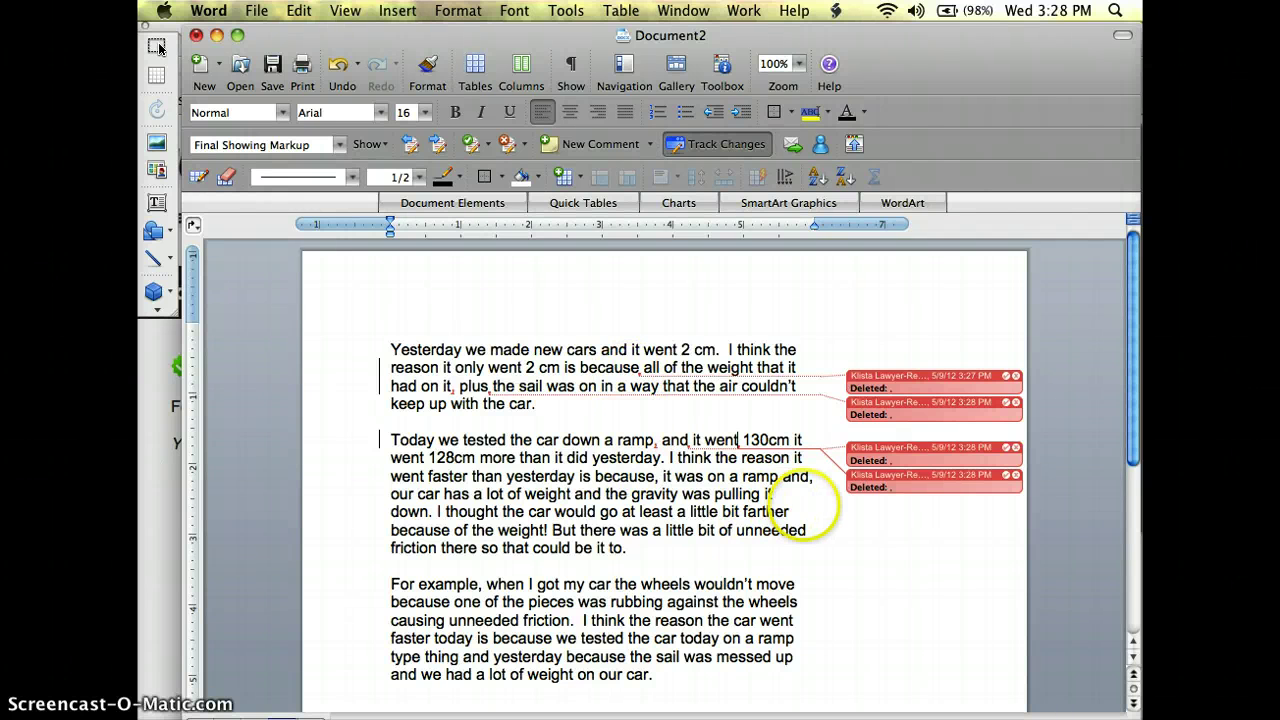
Comment on 'the sail was on in a way', asking how the sail was made and what the problems were.
scroll(800, 500, "down", 1)
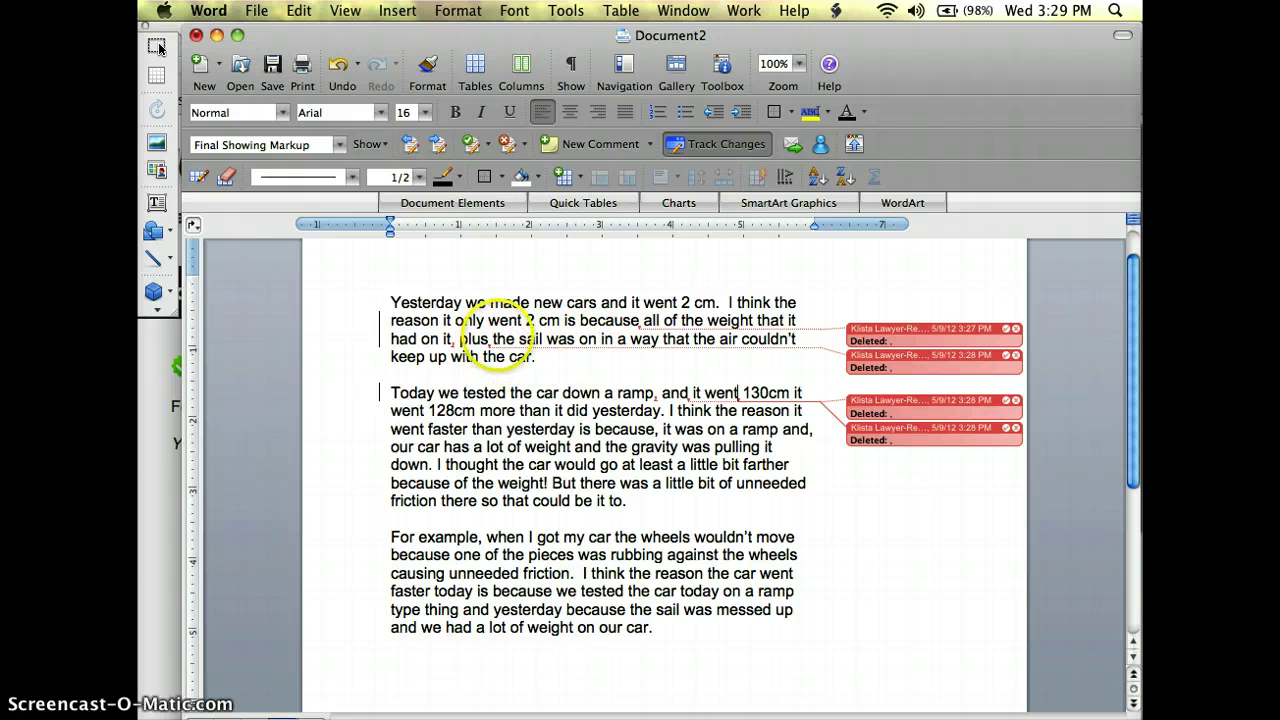
left_click_drag(493, 339, 659, 341)
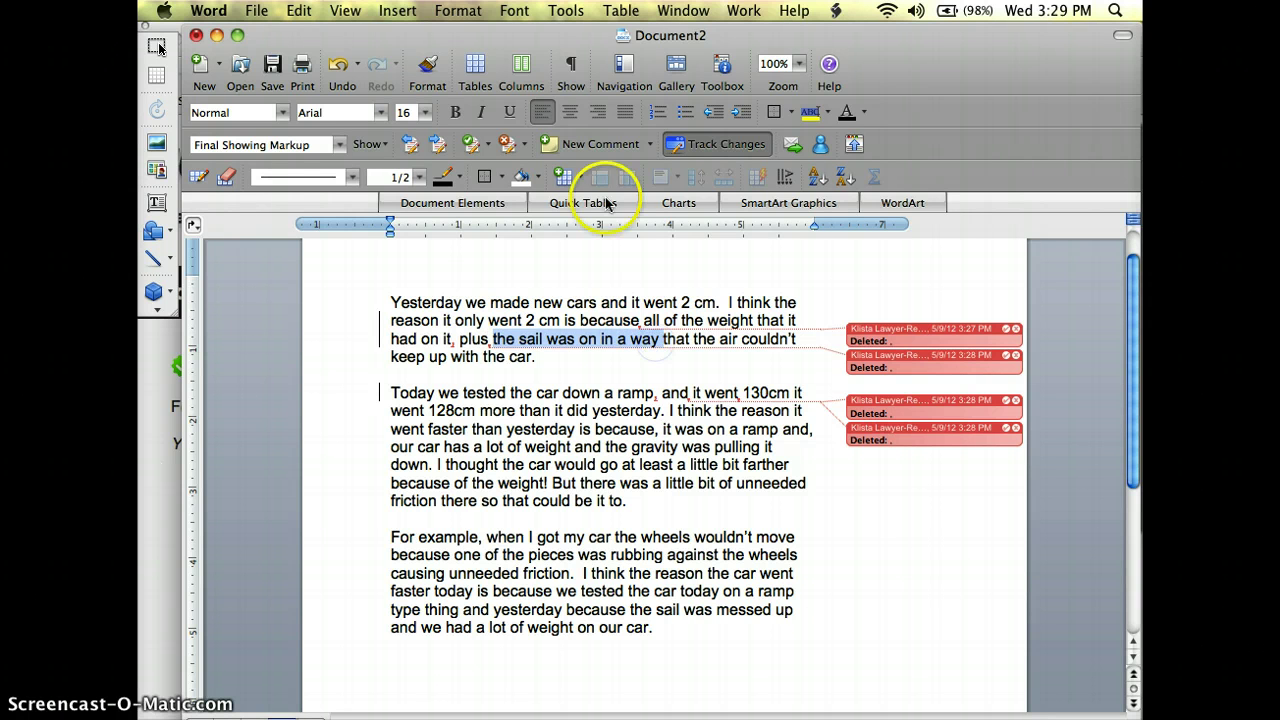
left_click(600, 145)
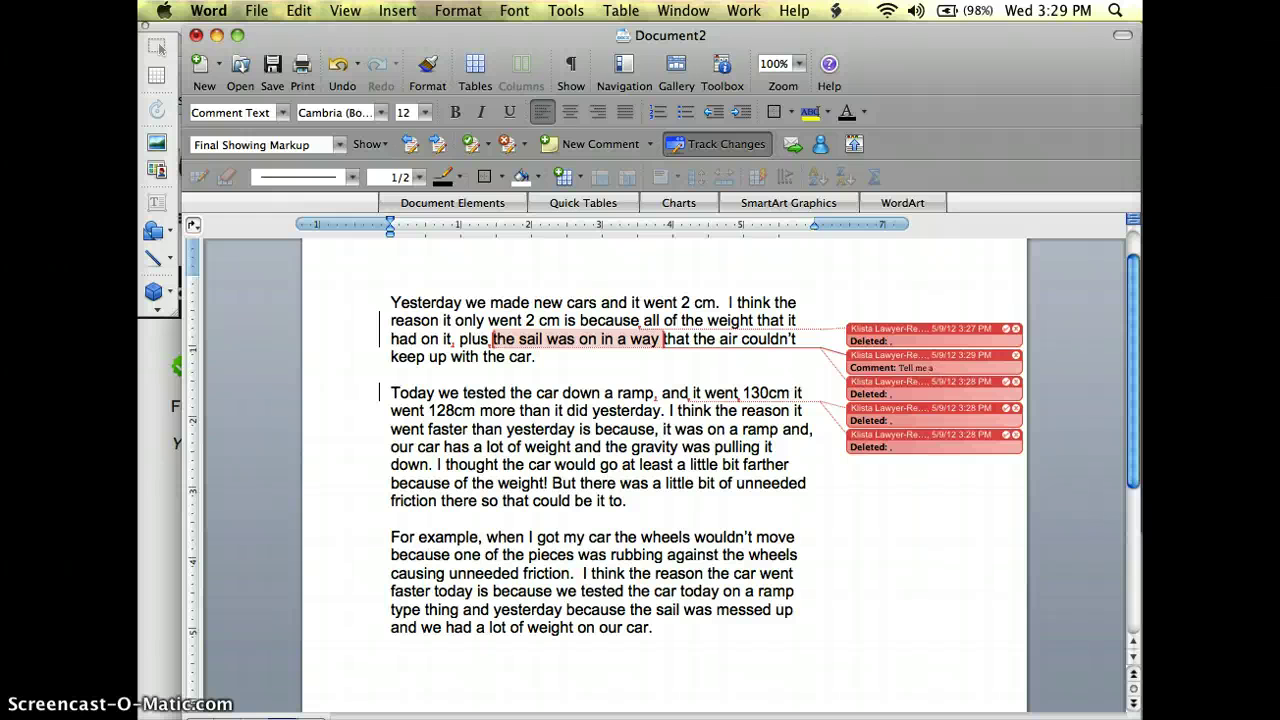
type("the way the sail was constructed.  Make ideas about t")
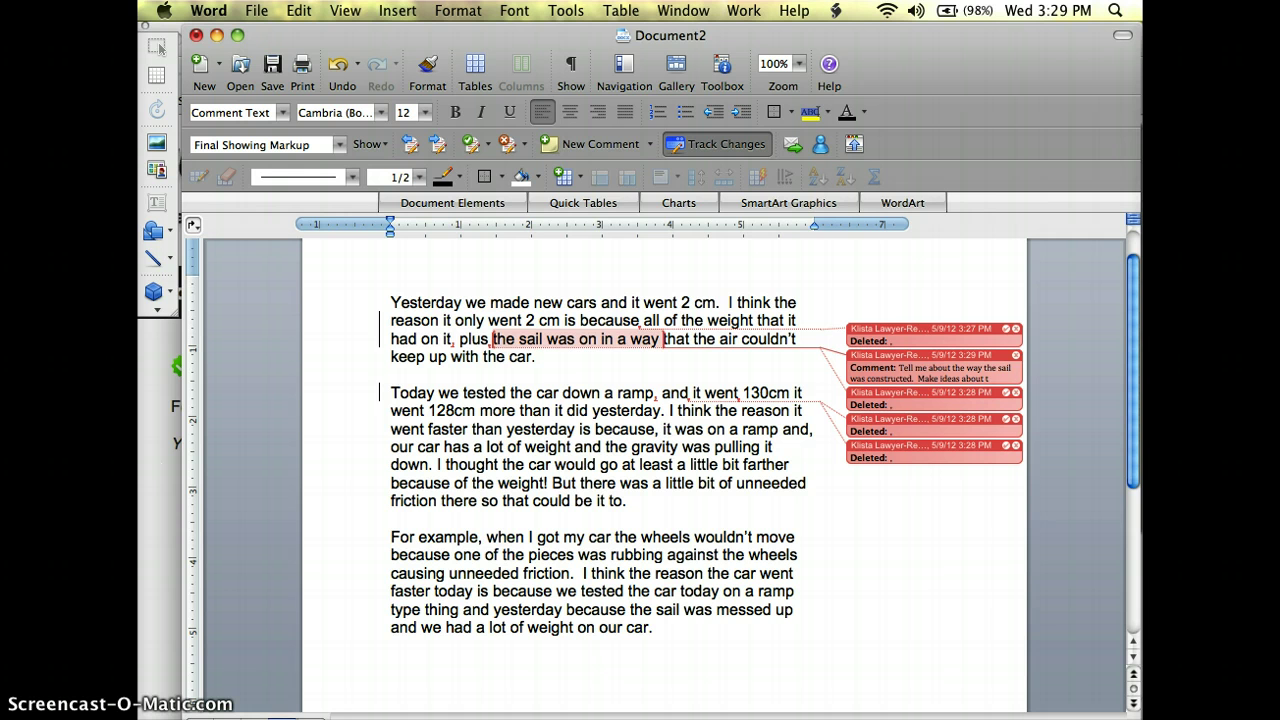
key("BackSpace")
type("h")
type("e the pr")
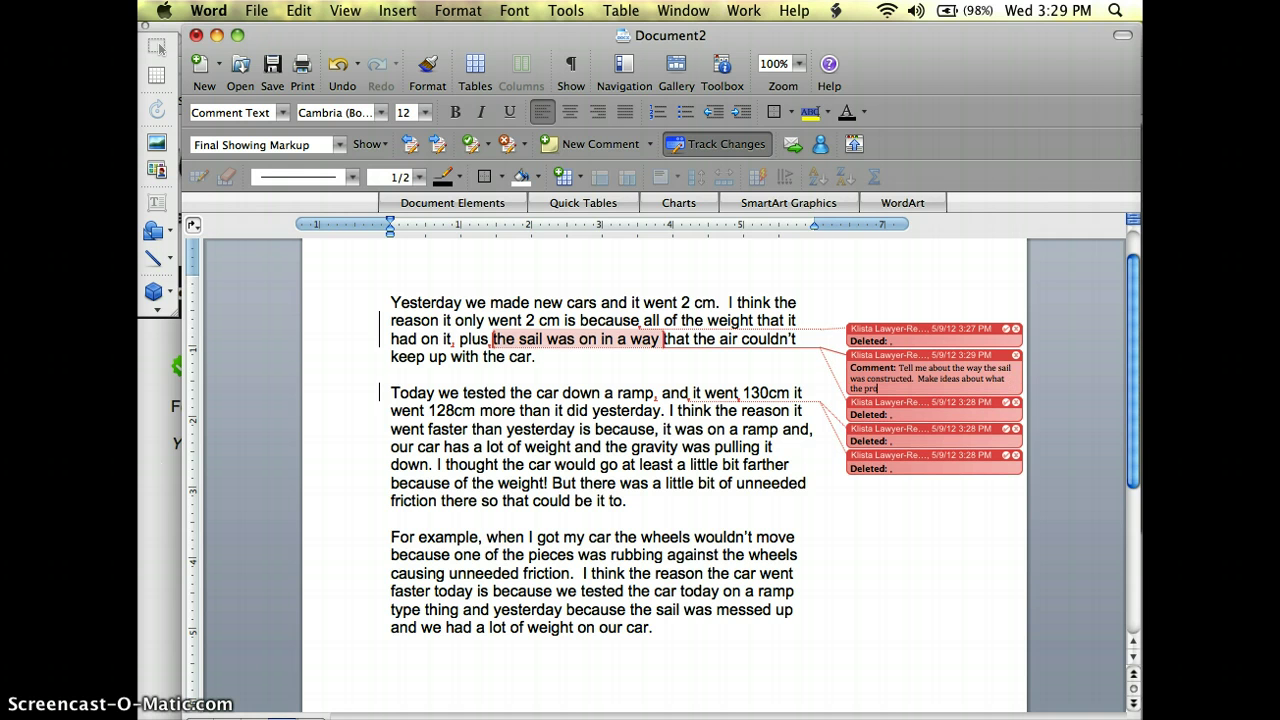
type("oblems were.")
left_click(934, 534)
End the first comment with a period.
scroll(707, 560, "down", 3)
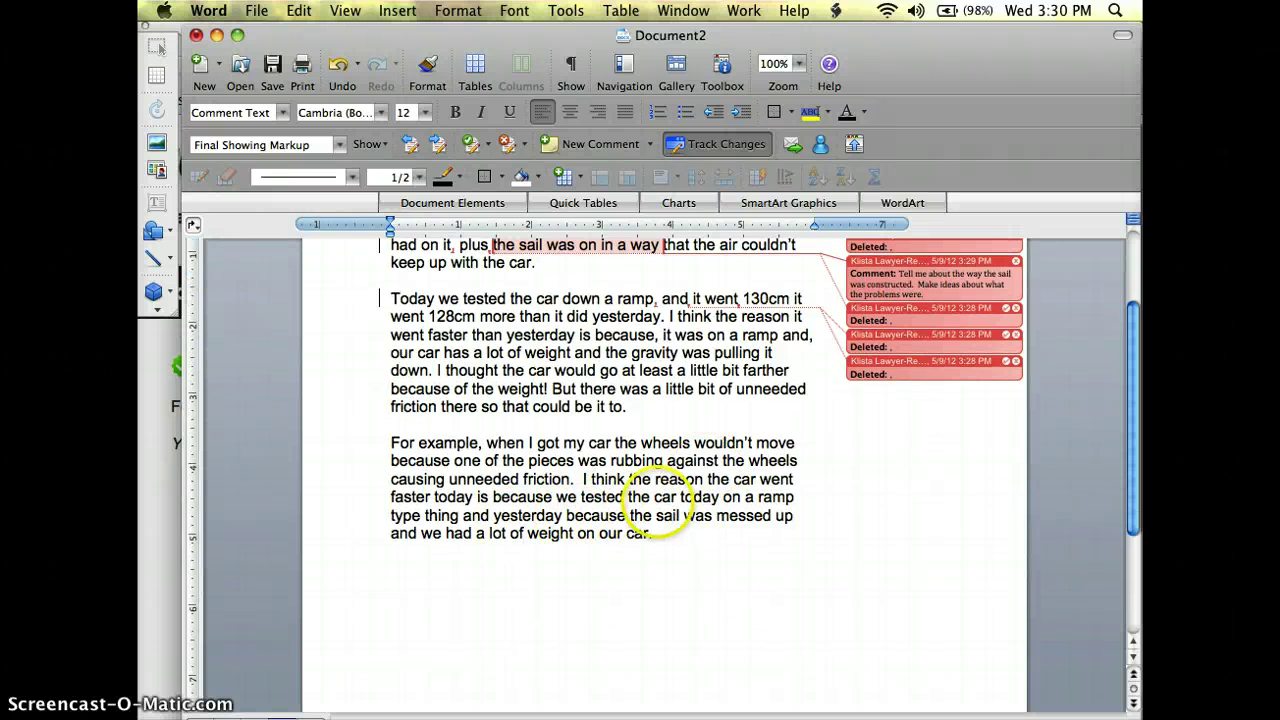
type(".")
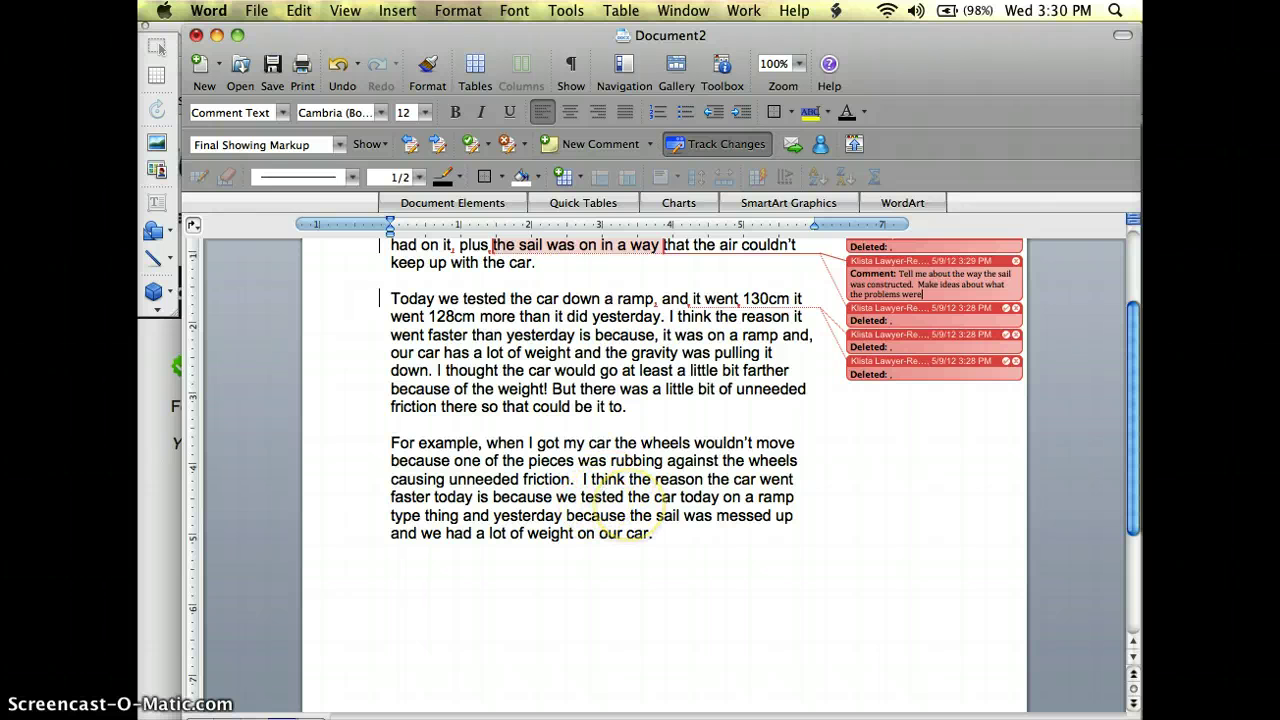
key("BackSpace")
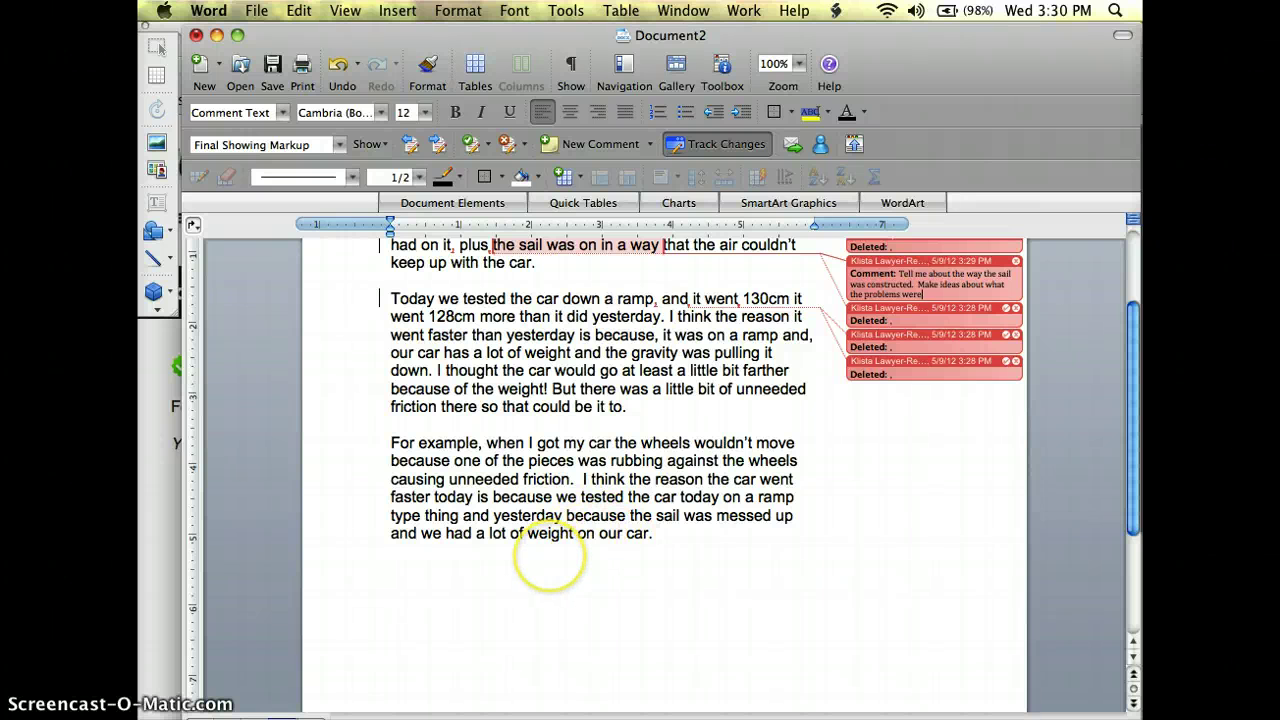
type(".")
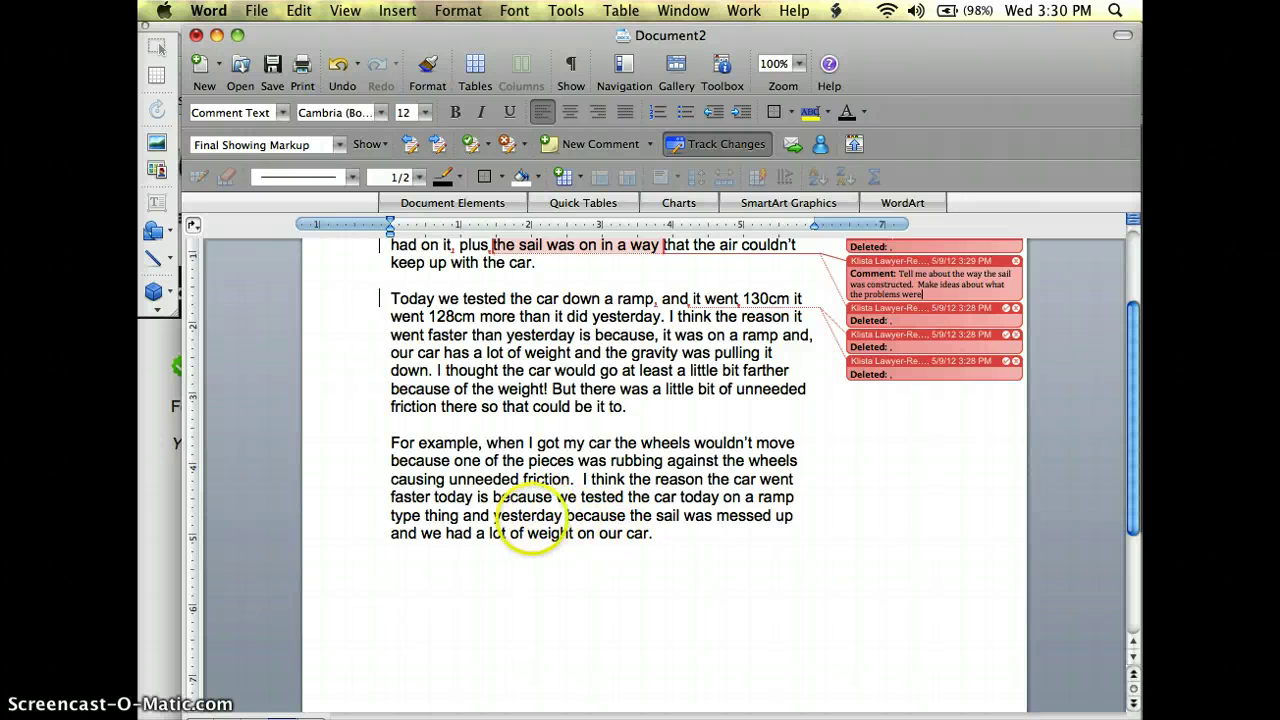
key("BackSpace")
type(".")
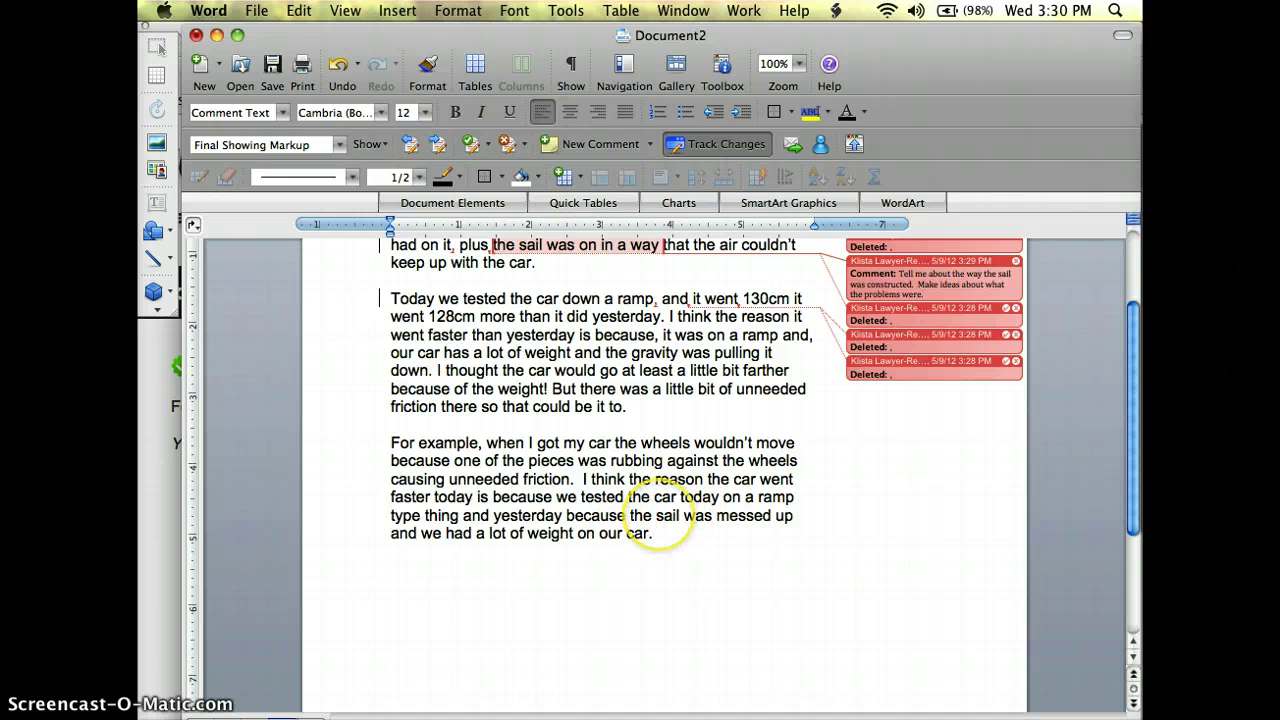
Comment on 'sail was messed up' with 'Why do you think it was messed up', adding a follow-up question.
left_click_drag(656, 515, 788, 515)
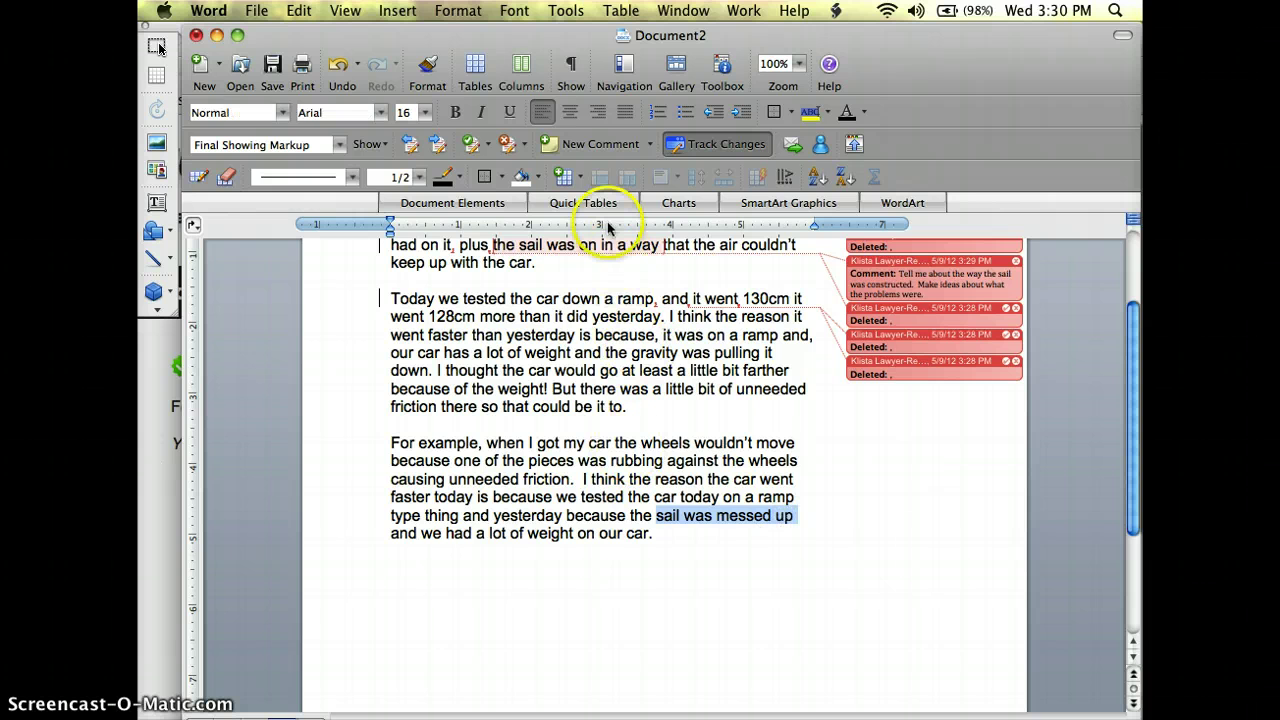
left_click(598, 148)
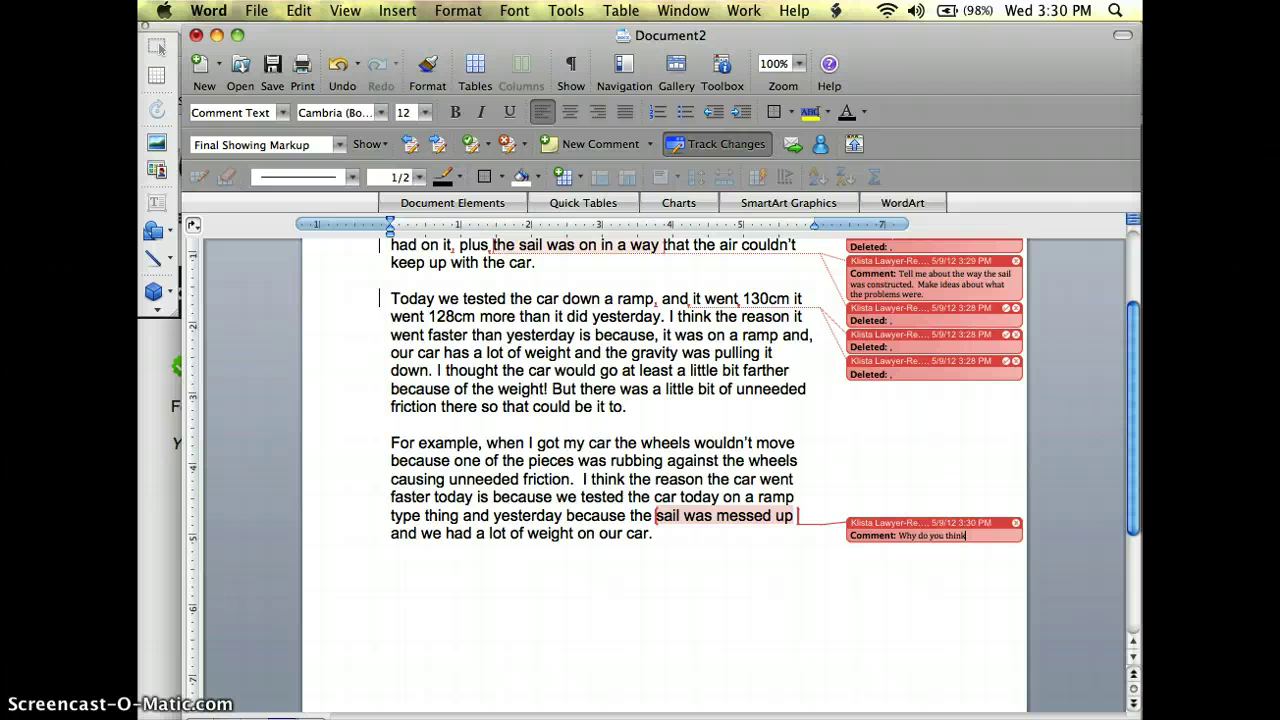
type("Why do you think it was messed up? How can you correct this in the")
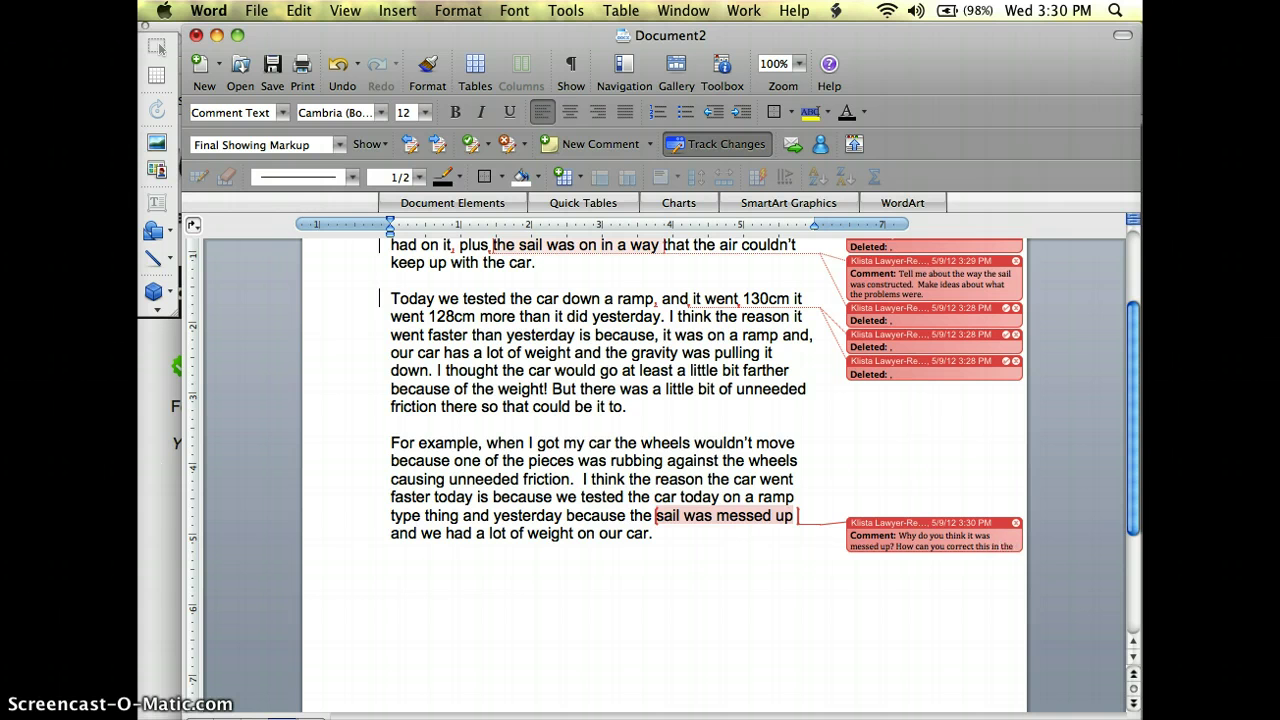
type("fu")
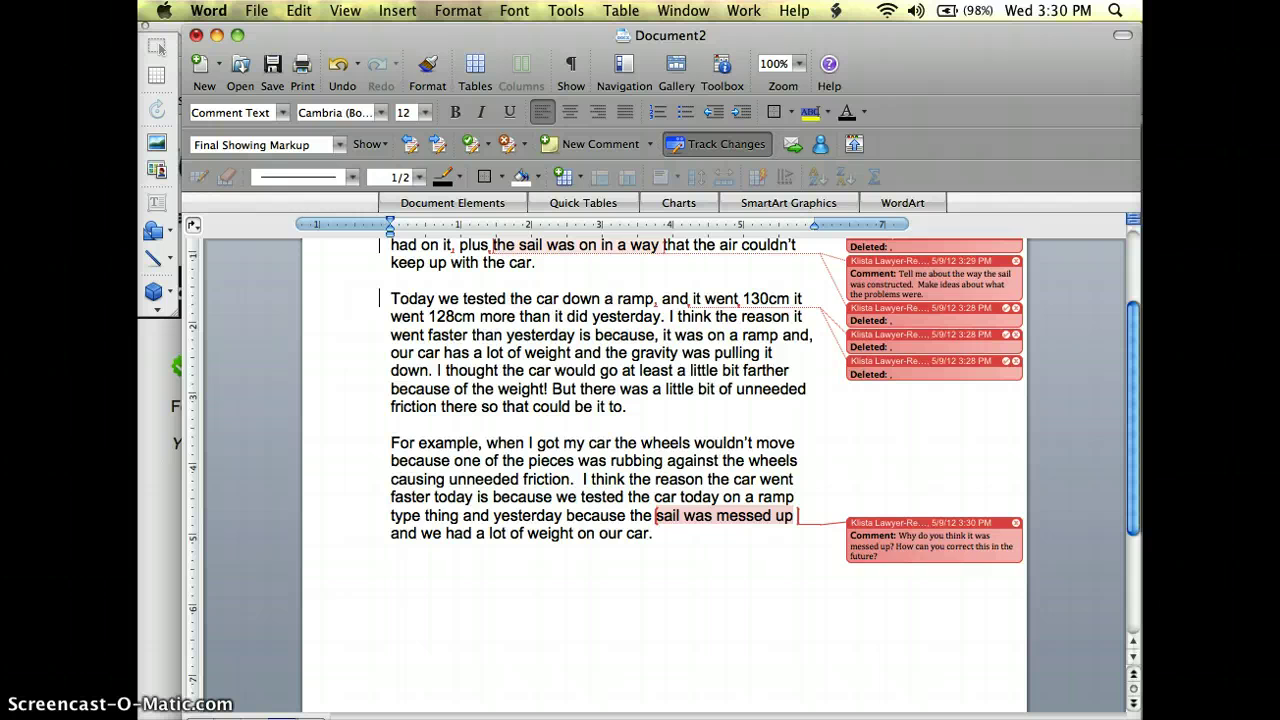
scroll(672, 575, "up", 2)
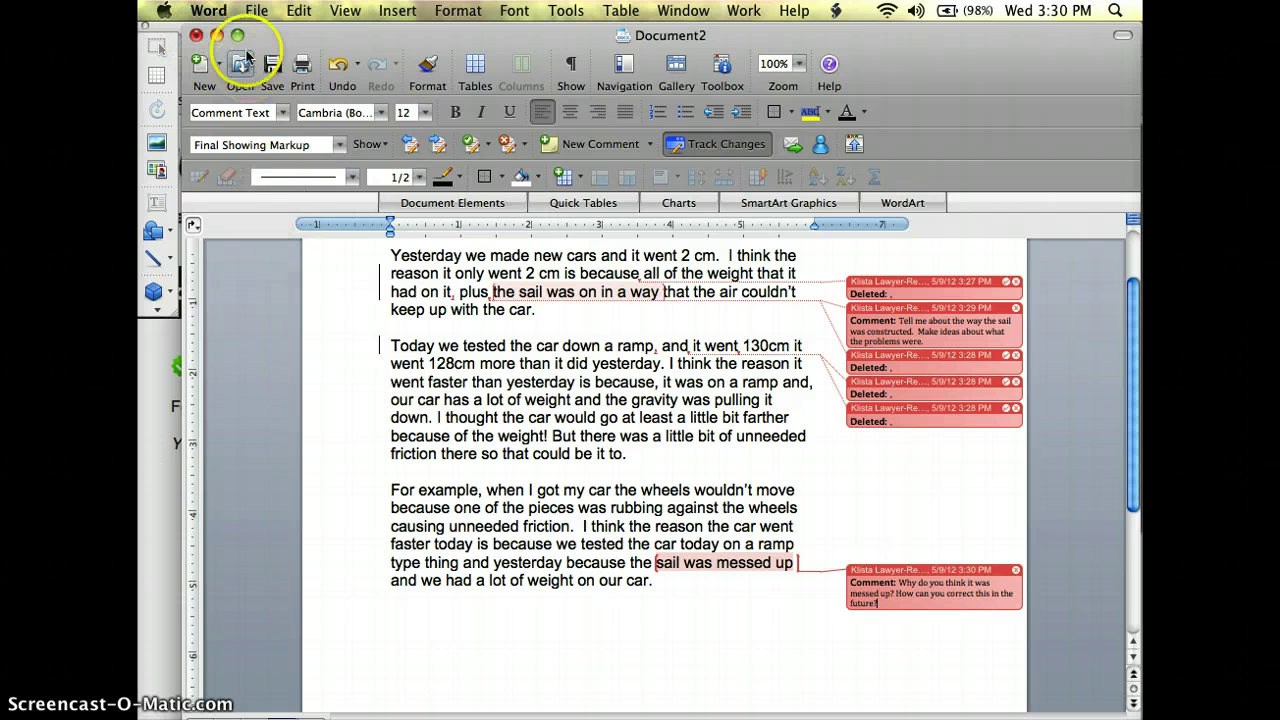
Save the reflection as 'Student14 Reflection' in Word 97-2004 (.doc) format.
left_click(256, 10)
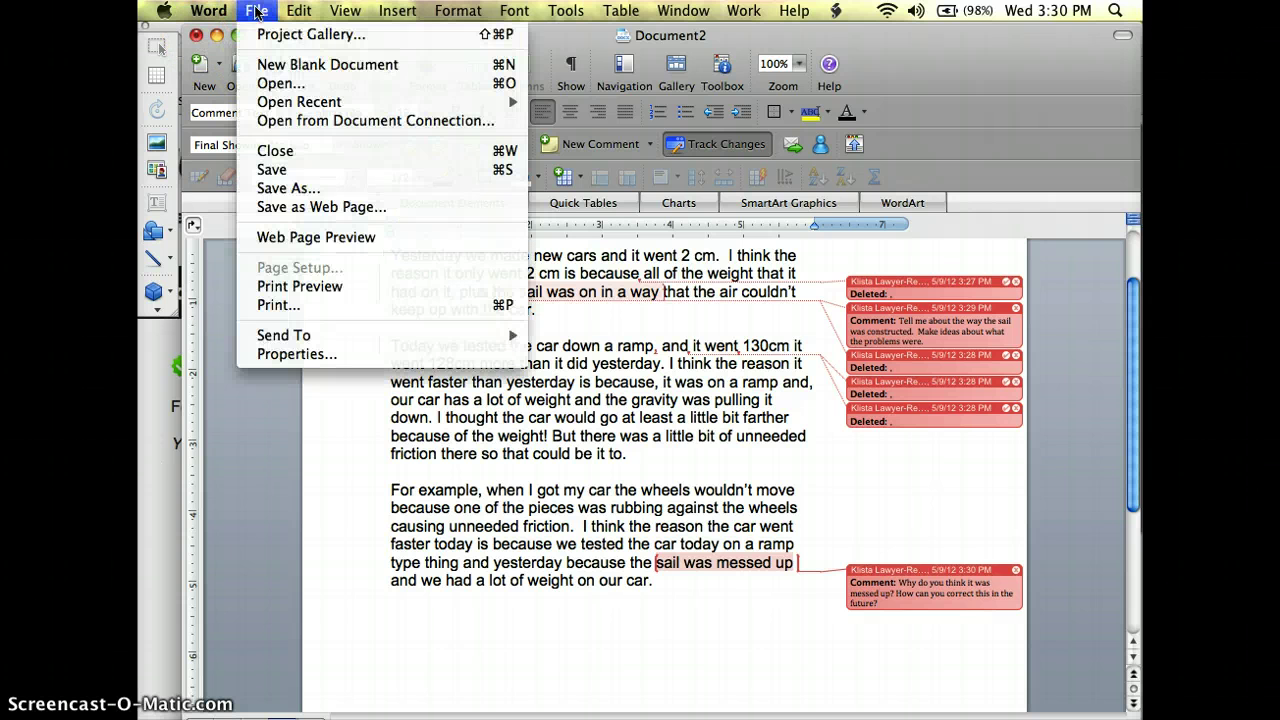
left_click(291, 190)
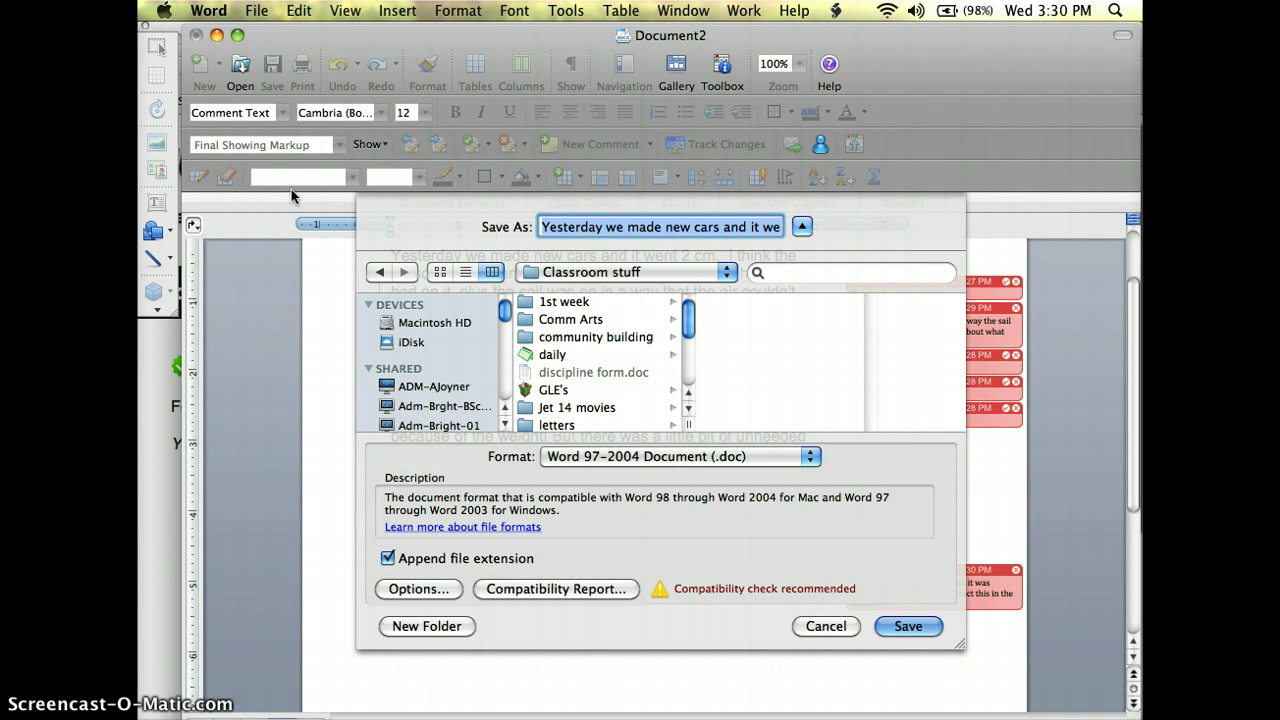
type("Studen")
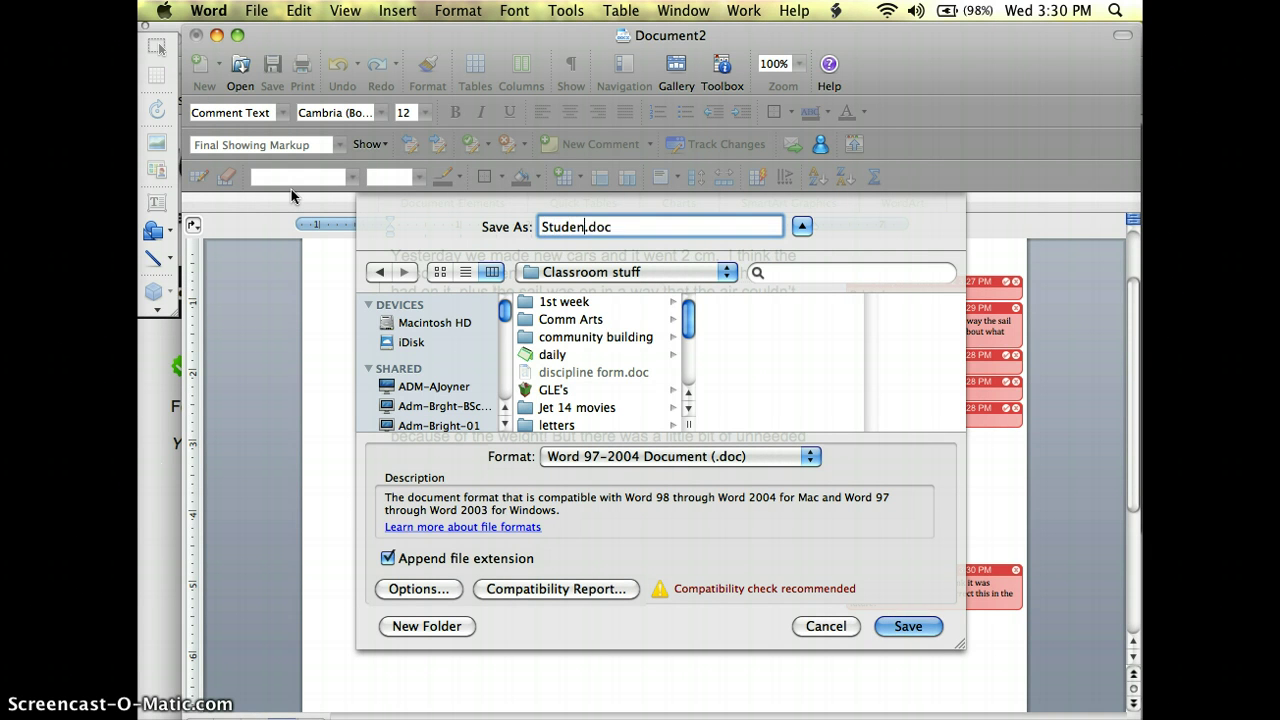
type("t14 Reflecti")
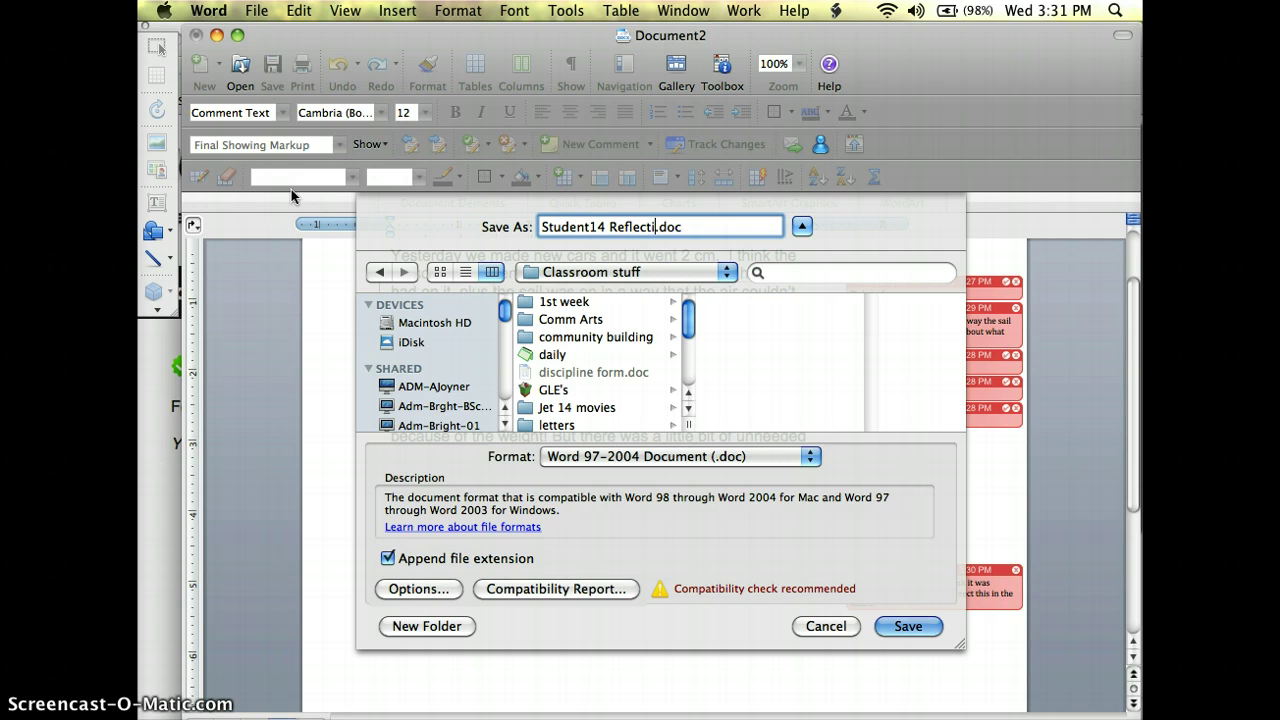
type("on")
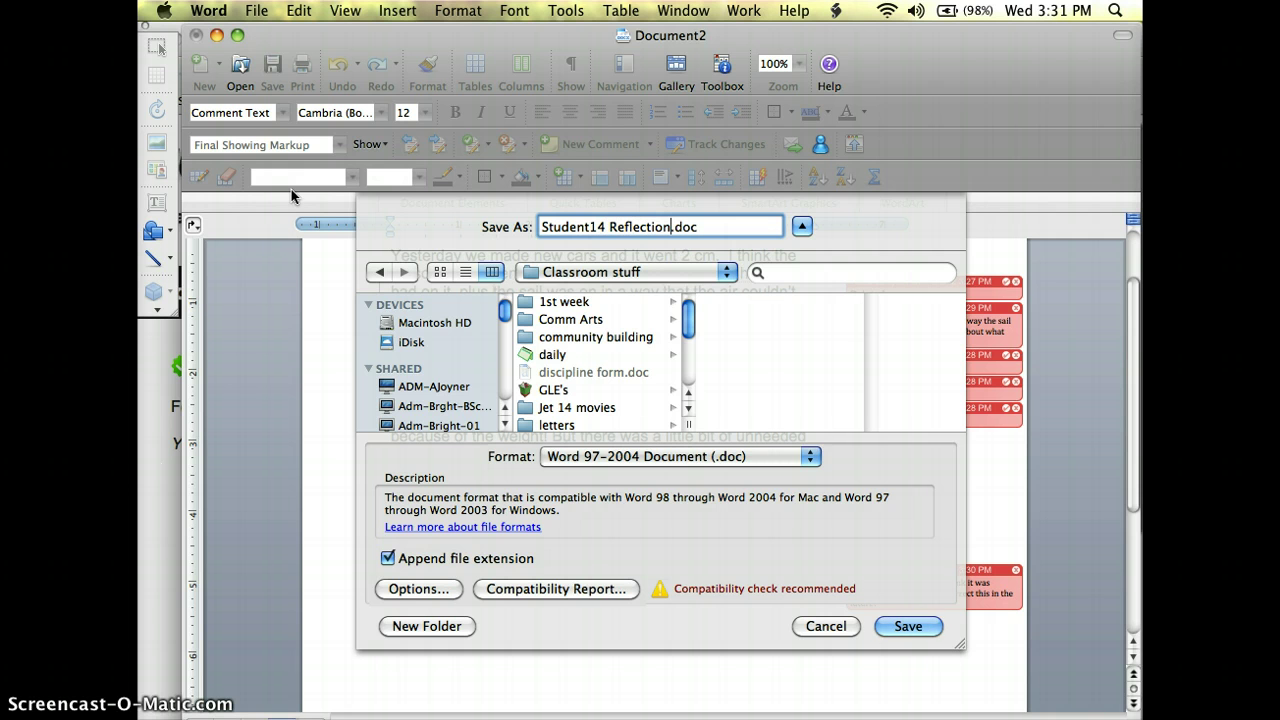
left_click(560, 319)
key("Return")
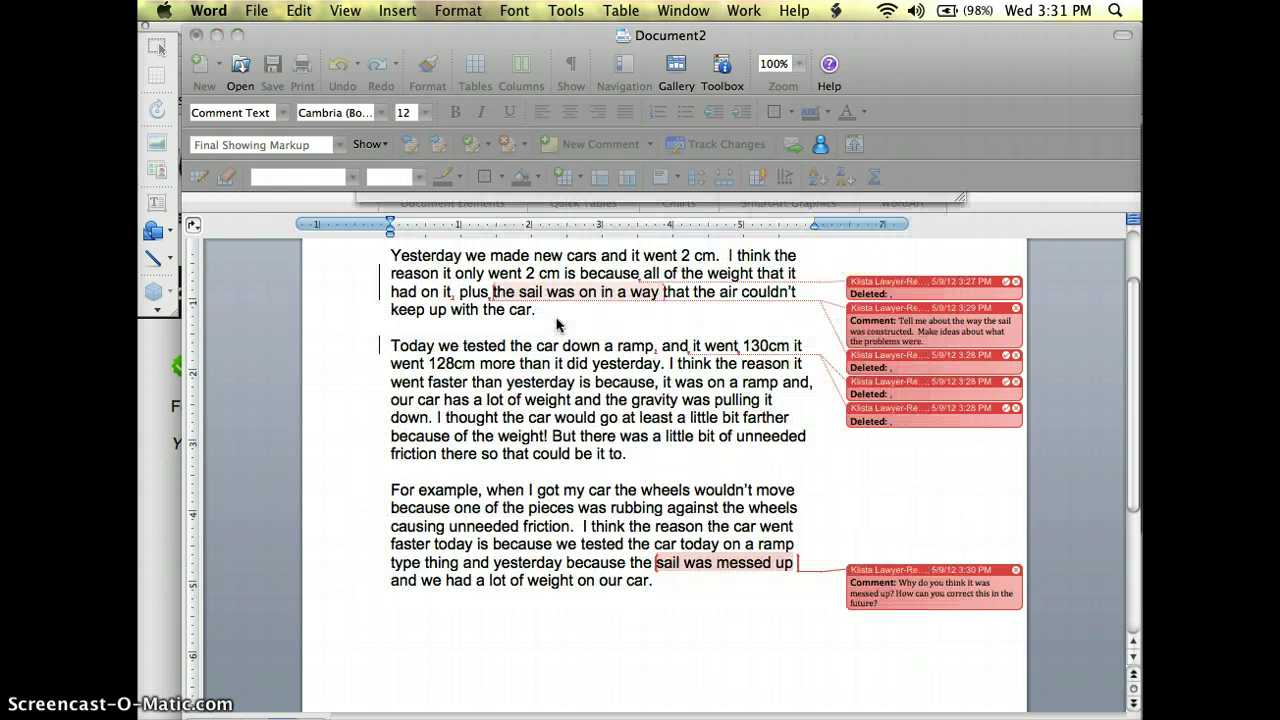